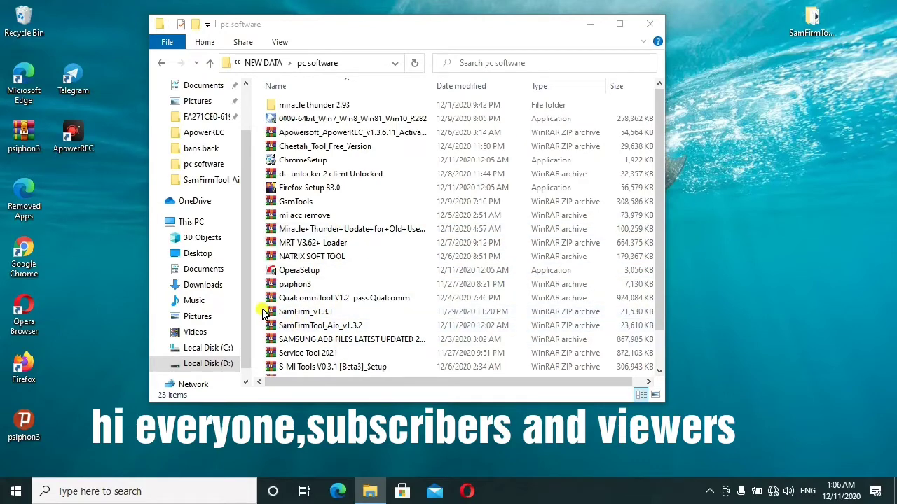
left_click(263, 313)
left_click(324, 317)
key("Escape")
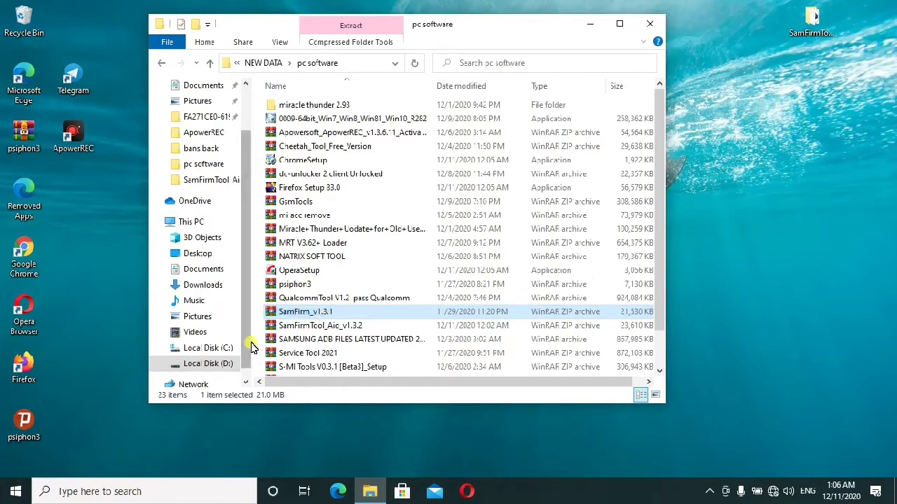
- Extract the SamFirmTool_Aio_v1.3.2 archive into the SamFirmTool_Aio_v1.3.2 folder on the desktop, replacing all existing files
right_click(352, 326)
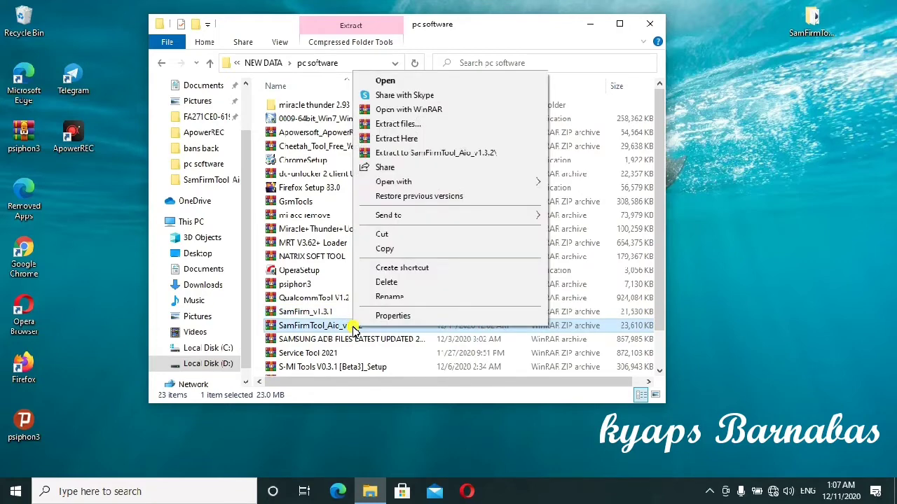
left_click(429, 128)
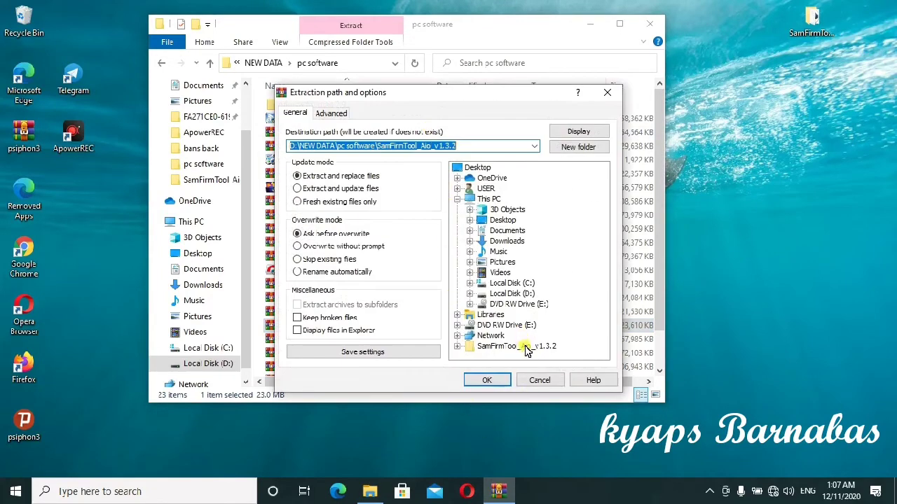
left_click(526, 346)
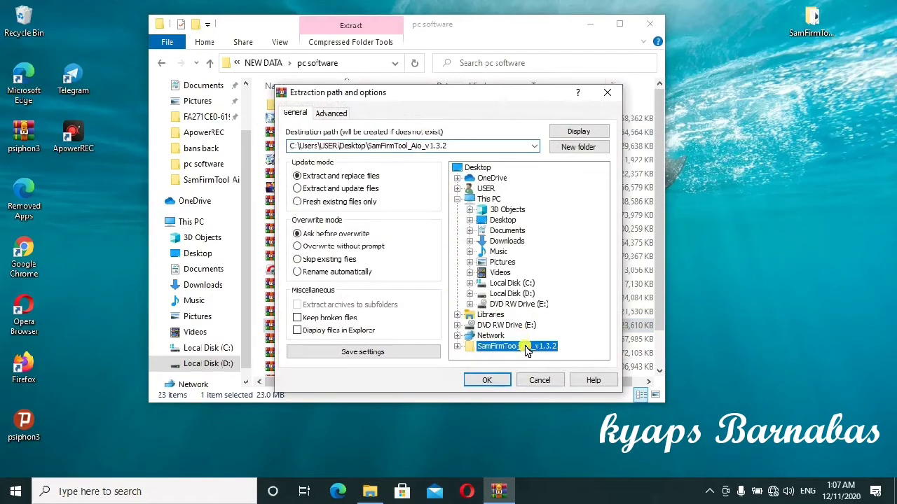
left_click(500, 385)
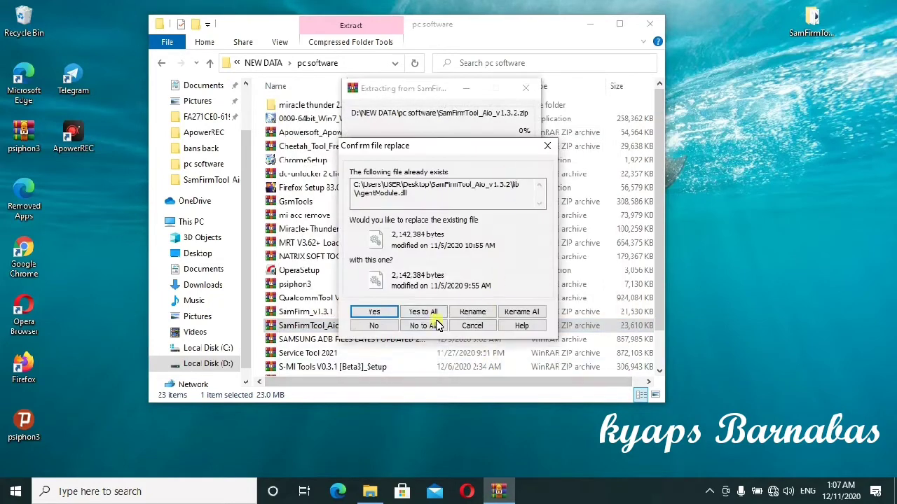
left_click(420, 313)
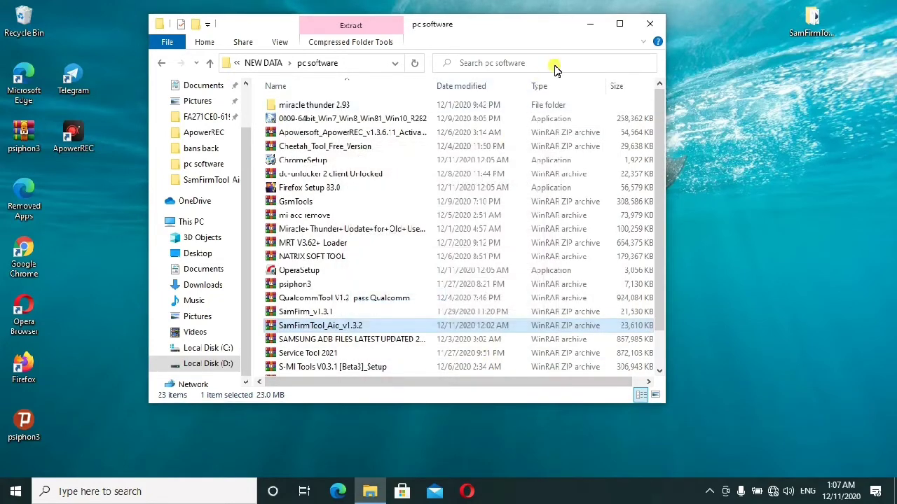
- Launch SamFirmTool_Aio from its extracted desktop folder, leaving no File Explorer windows open
left_click(650, 24)
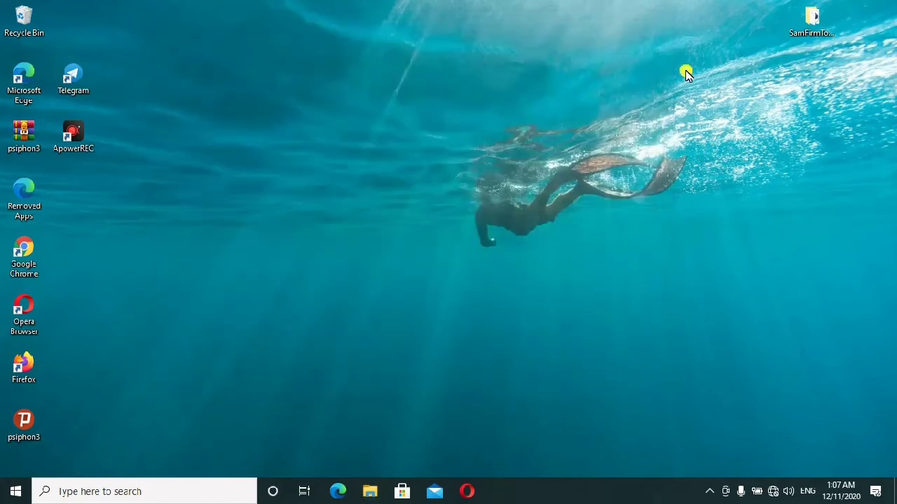
double_click(813, 25)
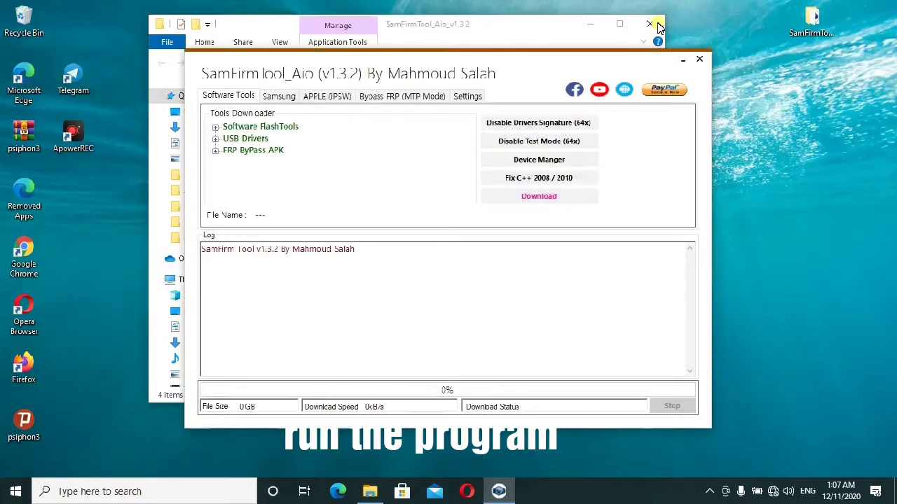
left_click(655, 26)
left_click_drag(504, 70, 530, 54)
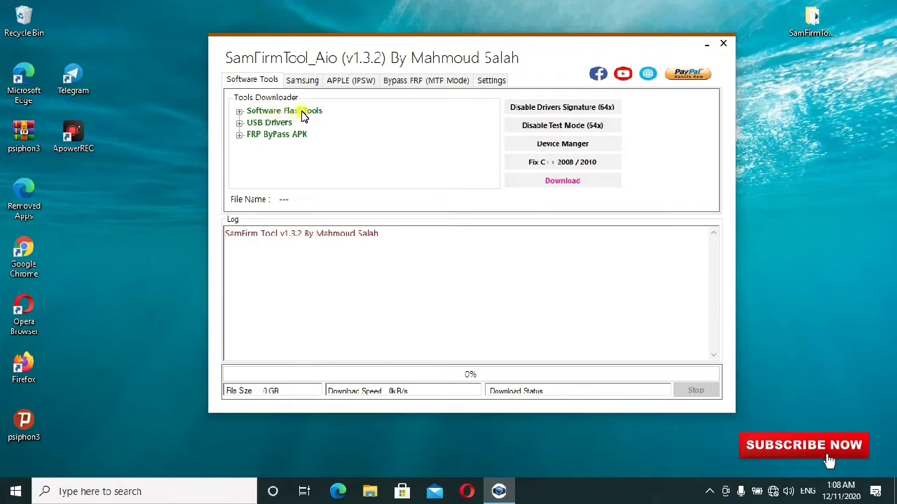
- Expand the USB Drivers and FRP ByPass APK groups in the tools downloader and look through the available APK files
left_click(302, 113)
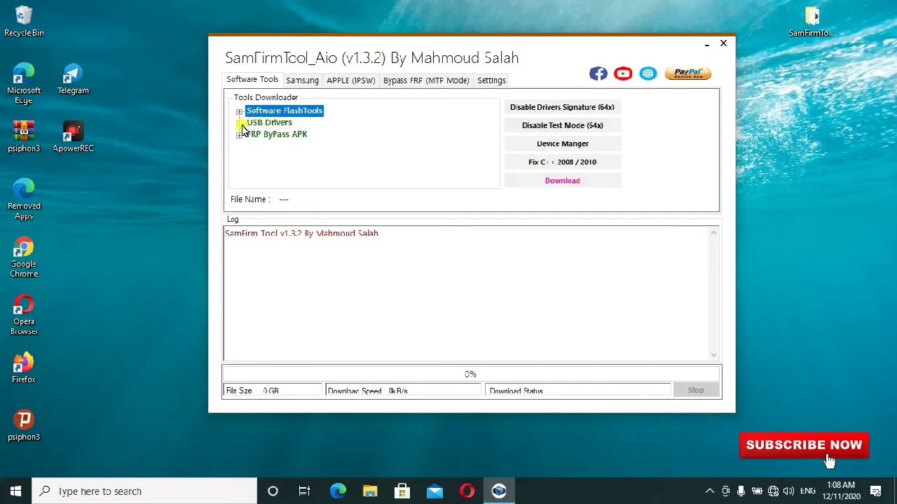
left_click(240, 124)
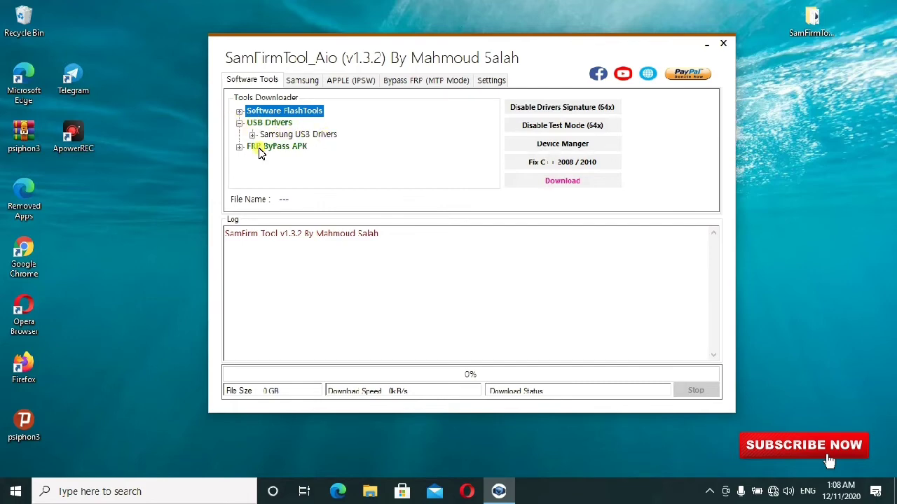
left_click(240, 146)
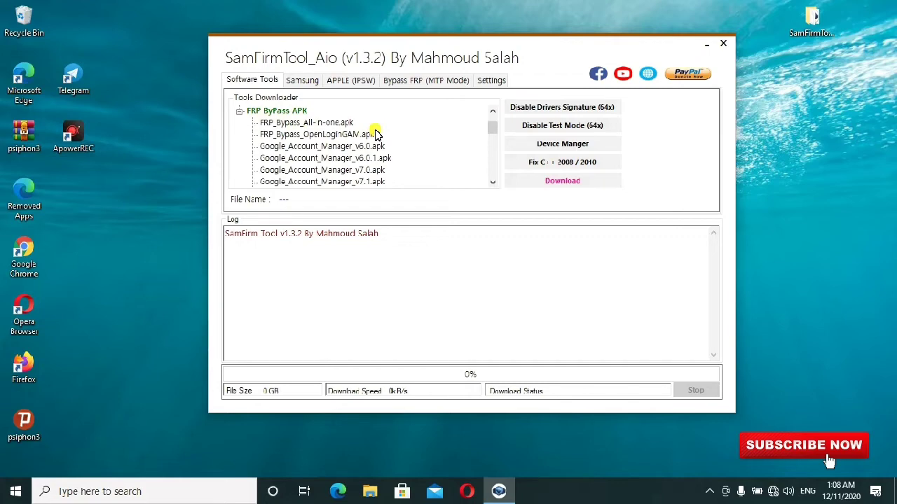
scroll(392, 139, "down", 1)
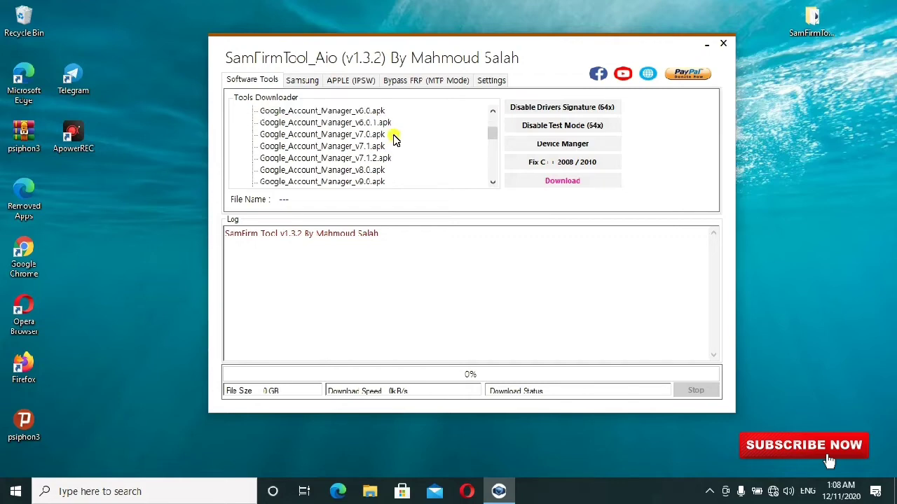
left_click(493, 182)
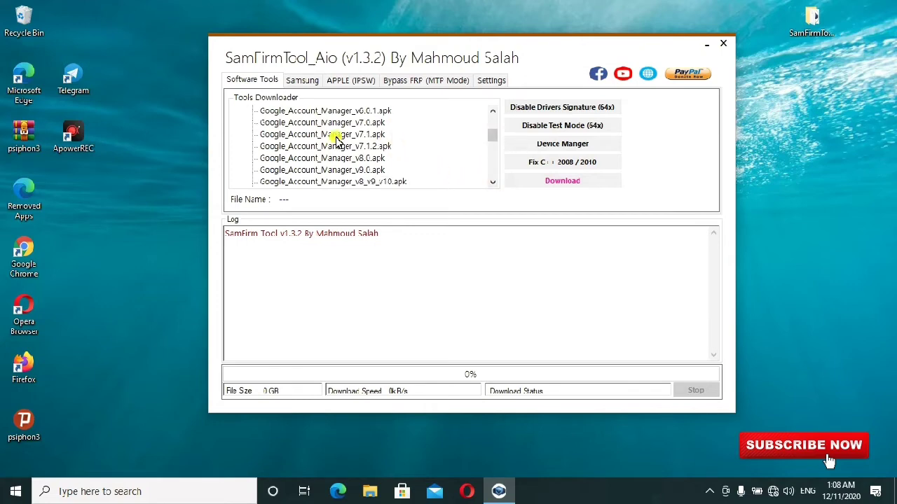
scroll(335, 140, "up", 1)
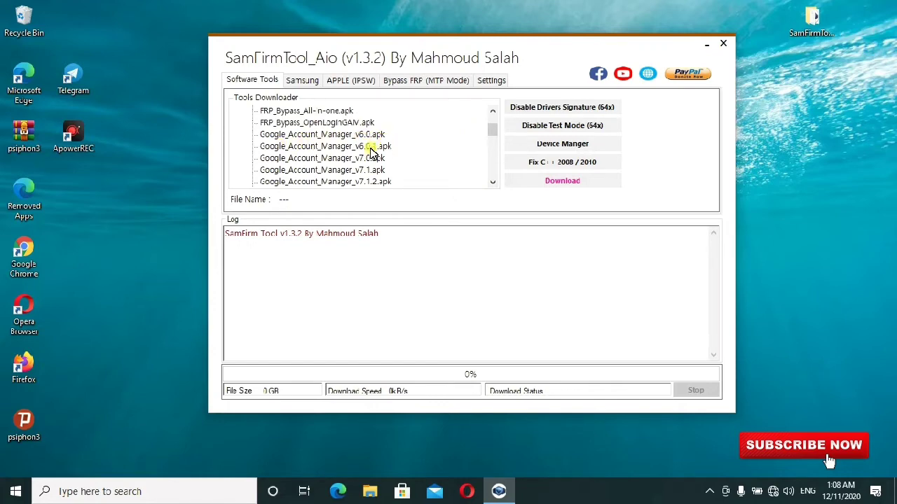
scroll(371, 161, "down", 1)
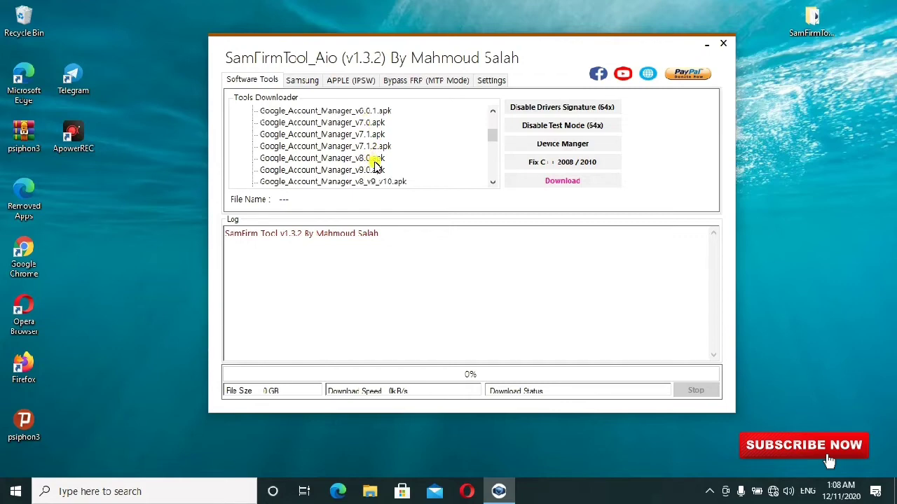
scroll(378, 170, "down", 1)
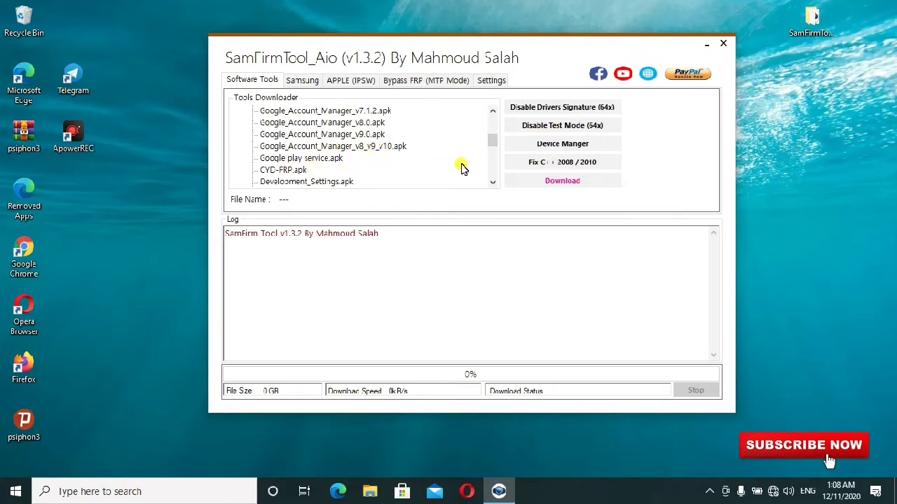
scroll(430, 148, "down", 2)
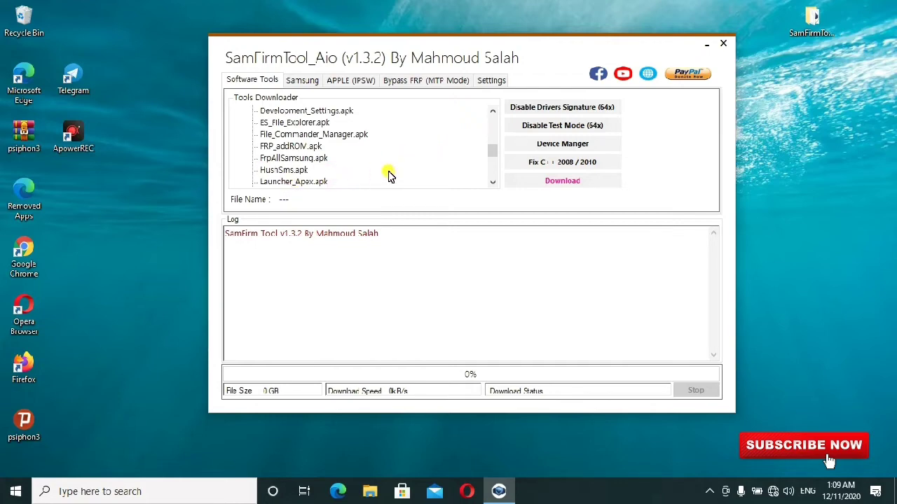
scroll(388, 175, "down", 1)
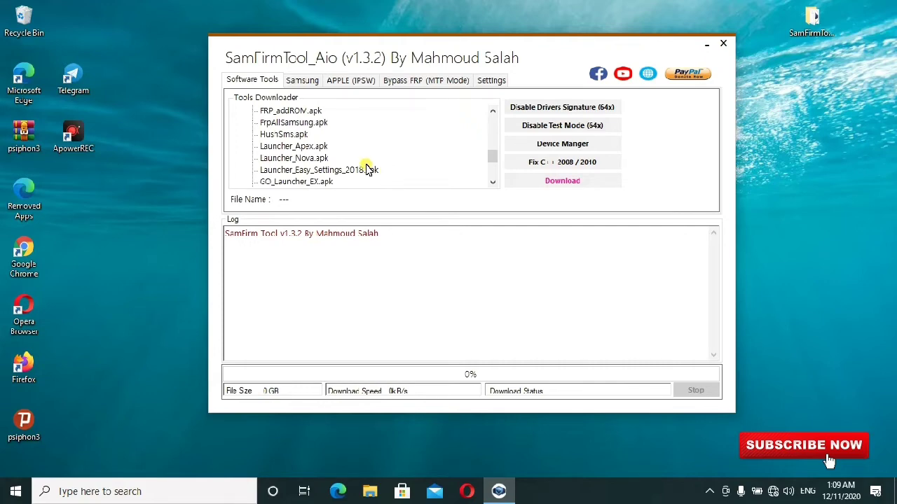
scroll(354, 175, "down", 1)
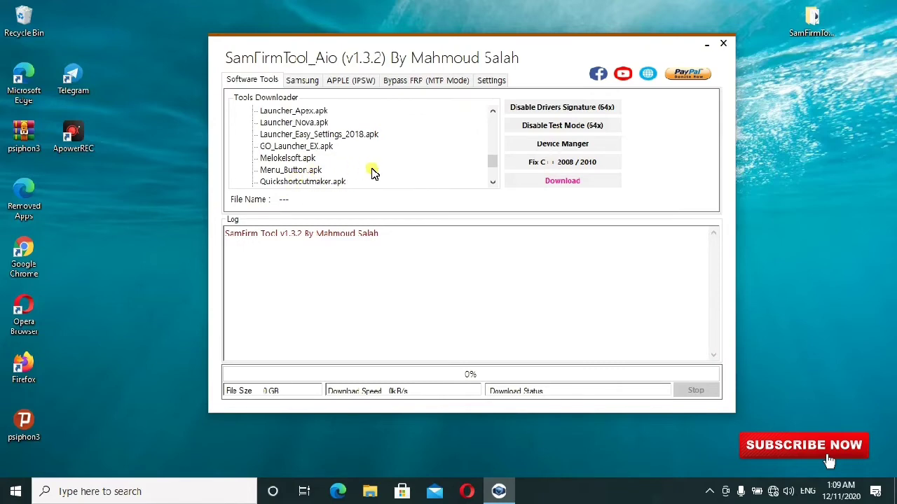
scroll(372, 172, "down", 1)
scroll(358, 174, "down", 1)
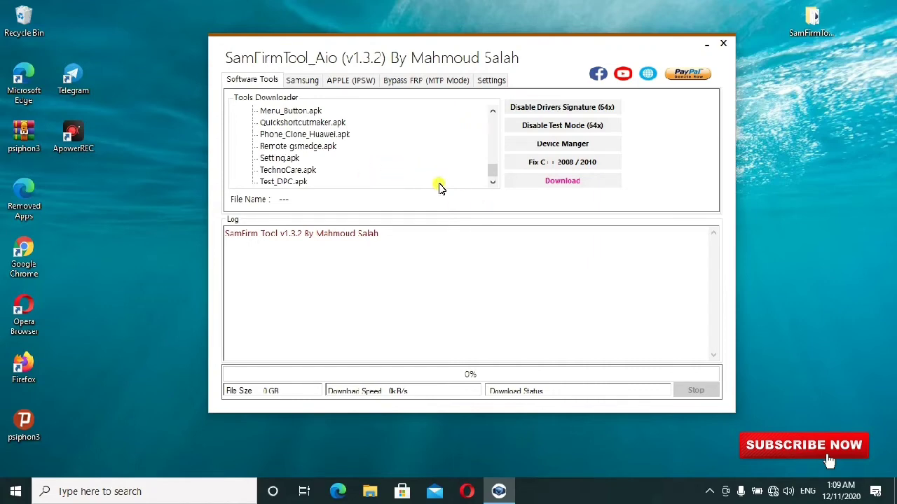
scroll(441, 180, "up", 2)
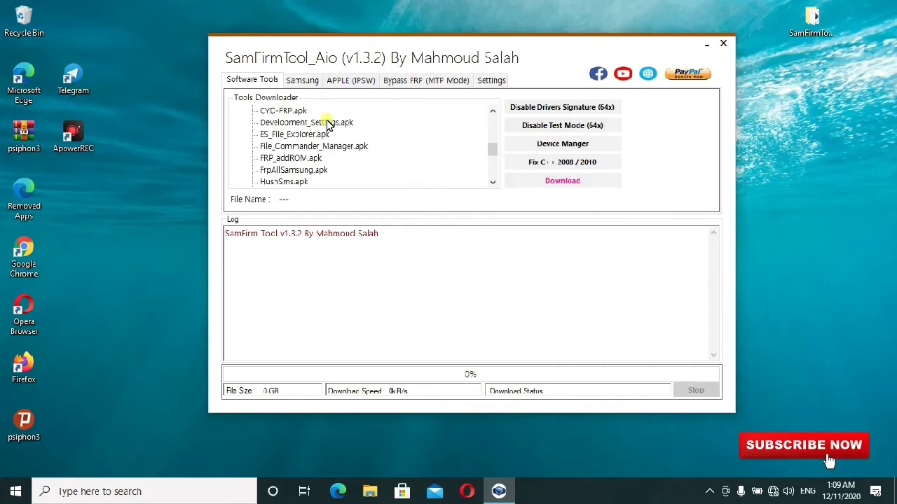
- Choose SM-T835N as the model in the Samsung firmware info
left_click(302, 81)
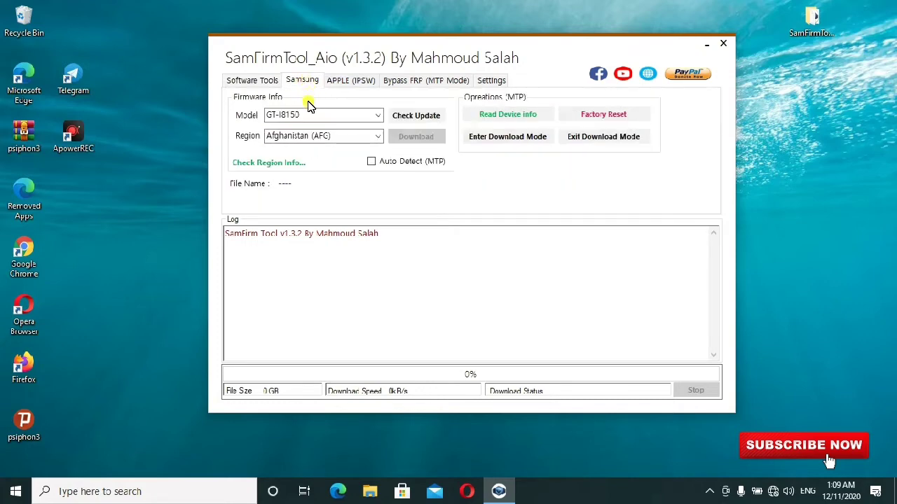
left_click(376, 118)
scroll(353, 133, "down", 3)
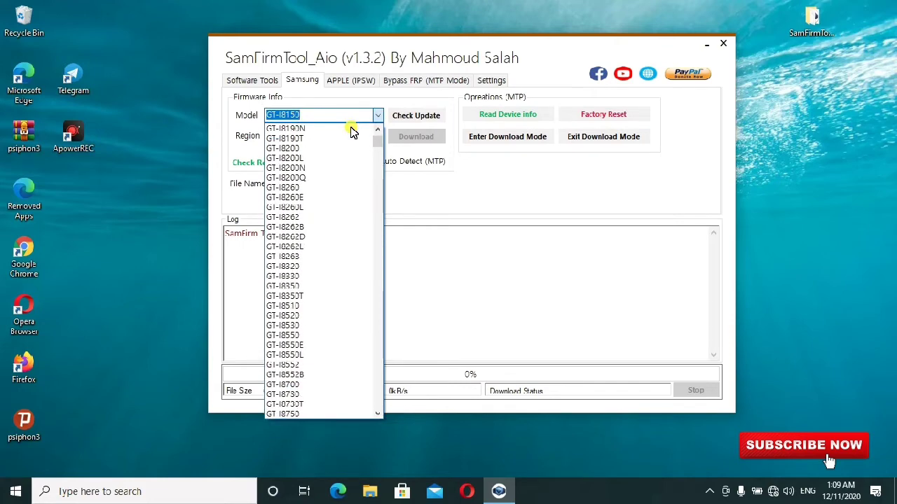
scroll(352, 133, "down", 6)
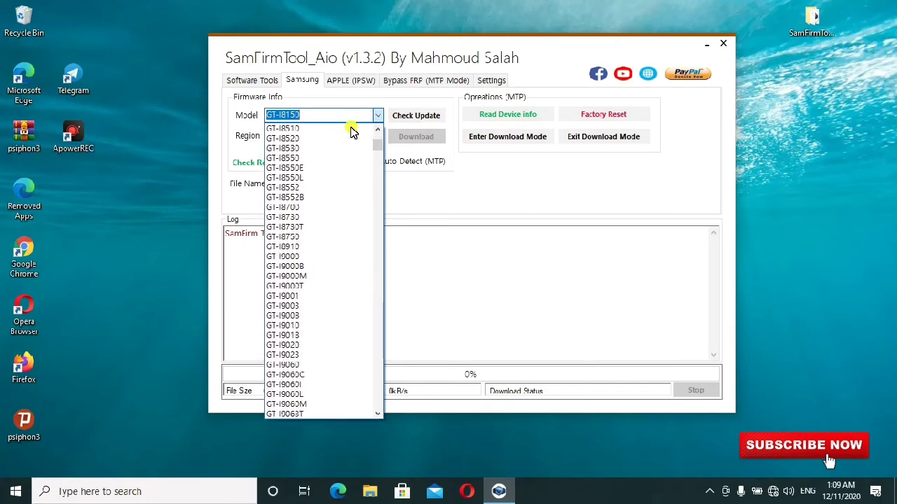
scroll(352, 133, "down", 10)
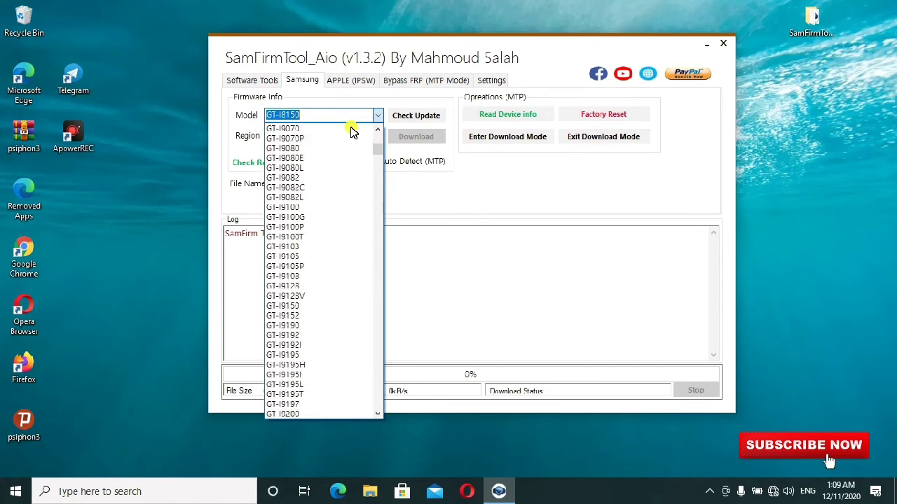
scroll(353, 134, "down", 12)
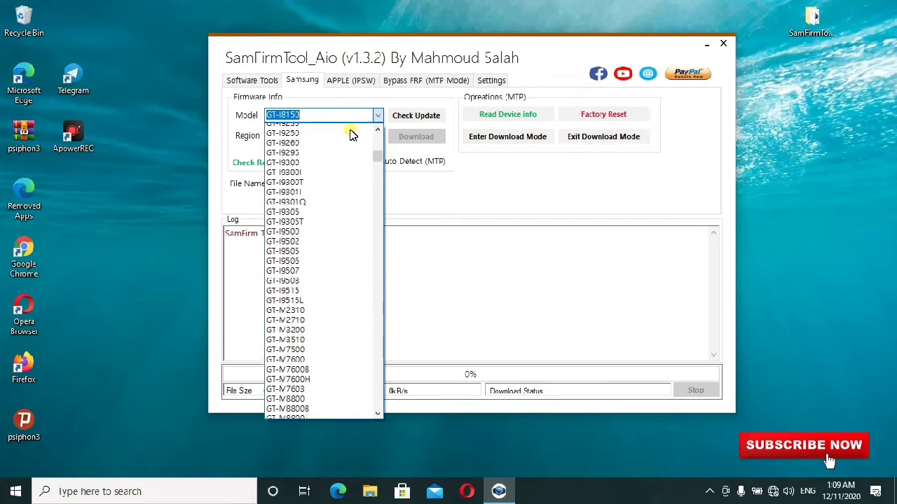
scroll(352, 133, "down", 8)
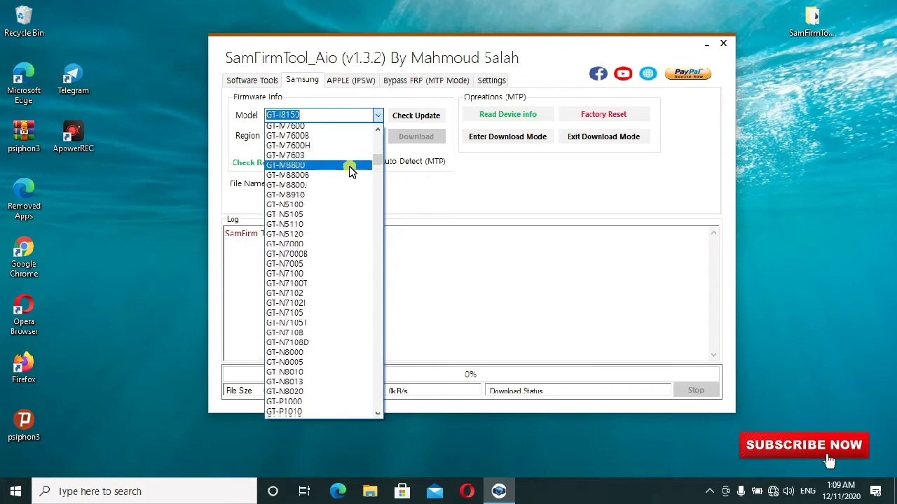
scroll(350, 173, "down", 7)
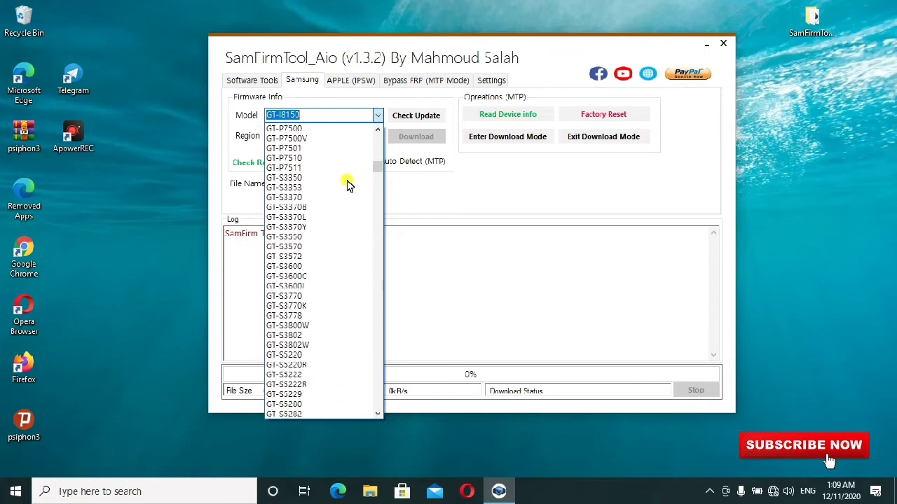
scroll(348, 184, "down", 15)
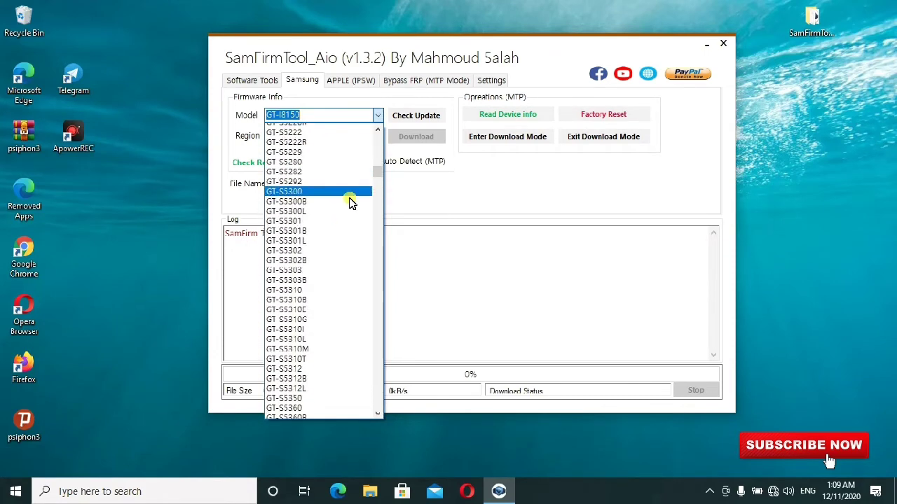
scroll(341, 232, "down", 20)
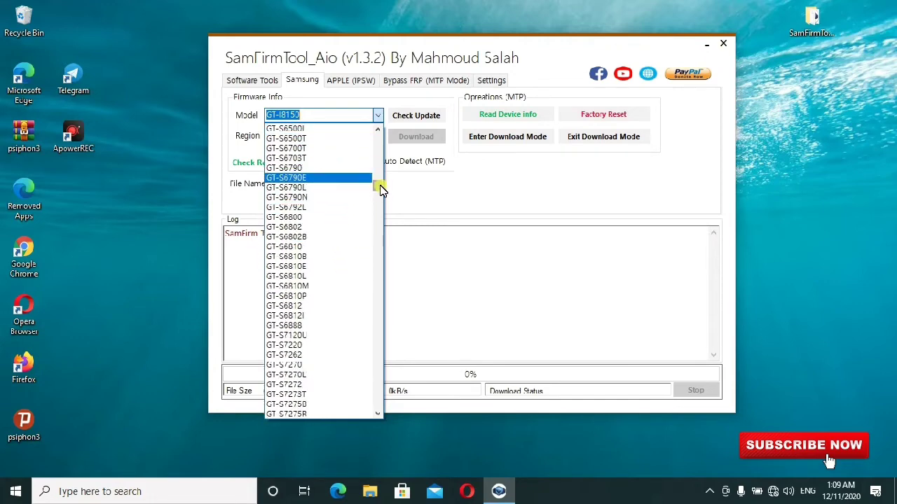
scroll(376, 196, "down", 2)
left_click_drag(377, 196, 390, 416)
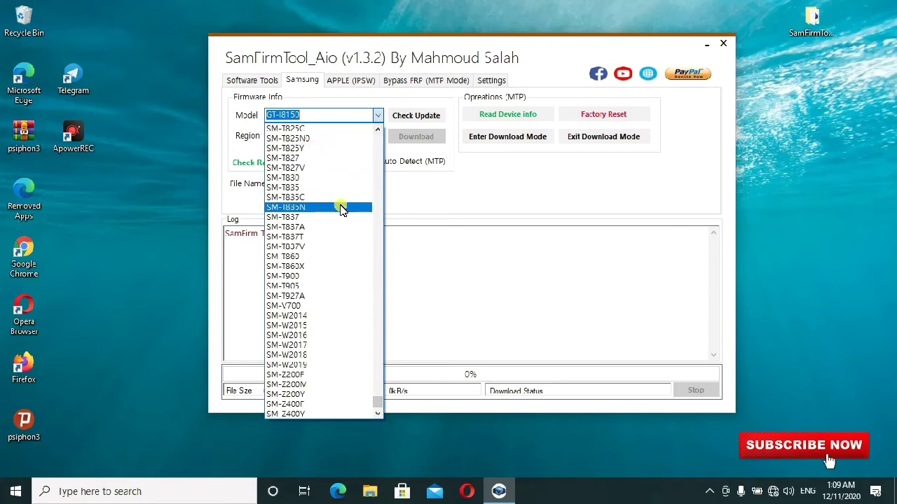
scroll(341, 210, "up", 2)
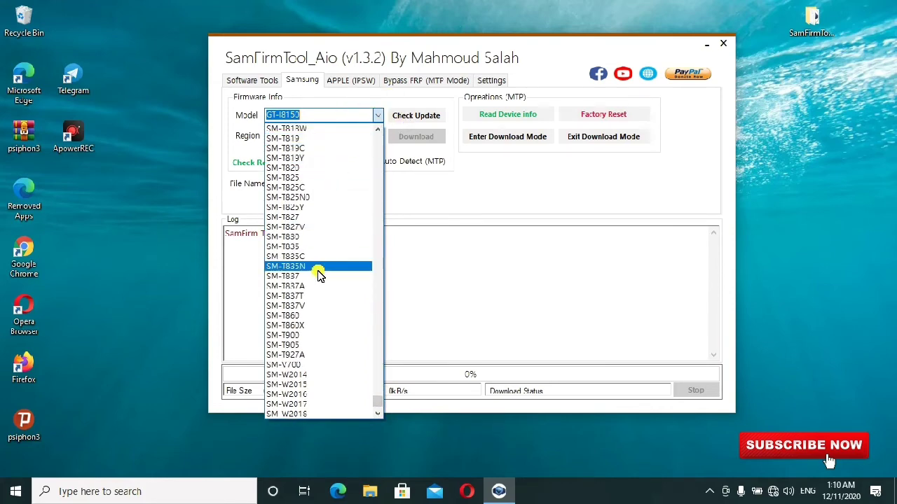
left_click(316, 267)
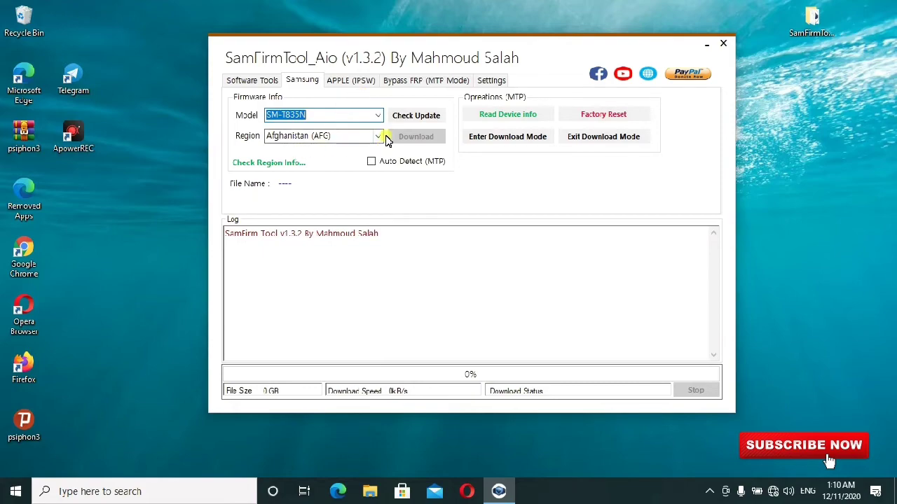
- Look through the available regions in the Samsung firmware info, keeping Afghanistan (AFG) as the region
left_click(376, 138)
scroll(345, 203, "down", 18)
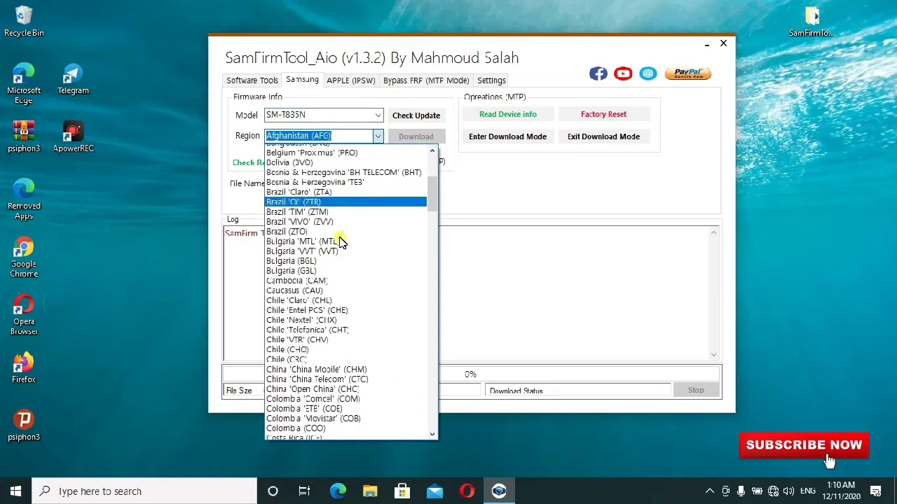
scroll(347, 238, "down", 2)
scroll(343, 211, "up", 5)
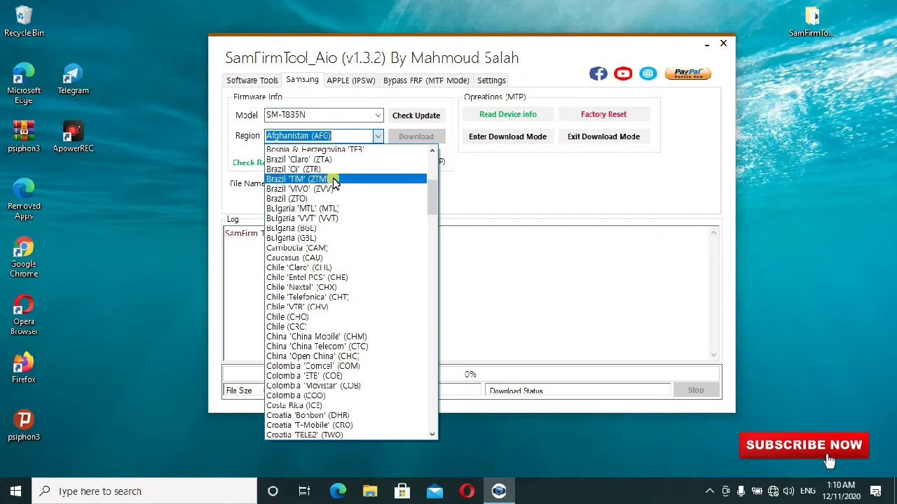
scroll(351, 175, "up", 4)
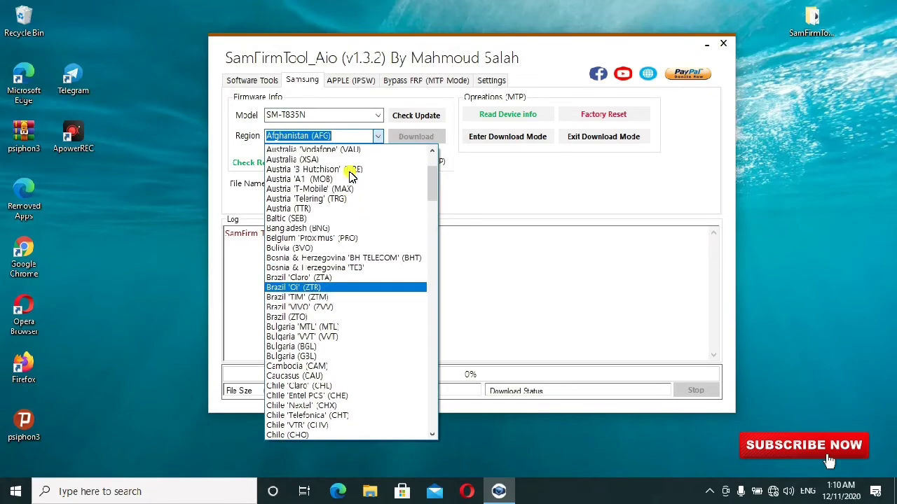
scroll(351, 183, "down", 6)
scroll(329, 256, "down", 3)
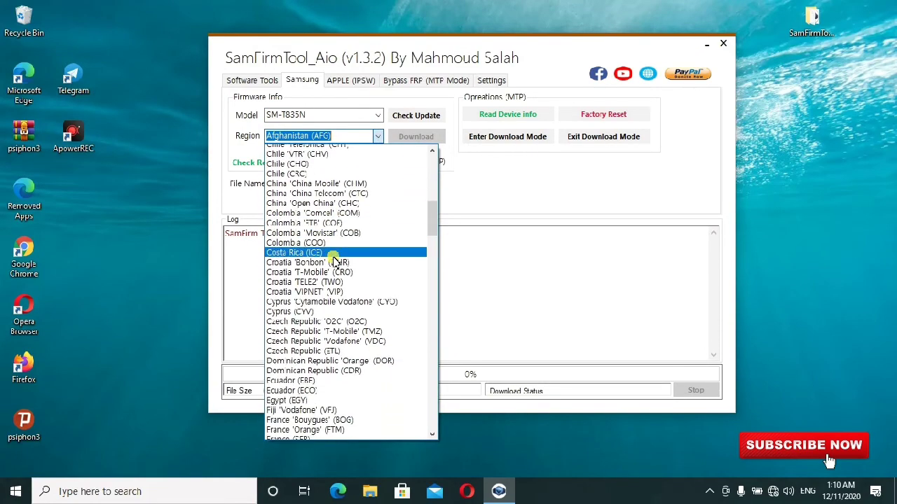
scroll(334, 261, "down", 1)
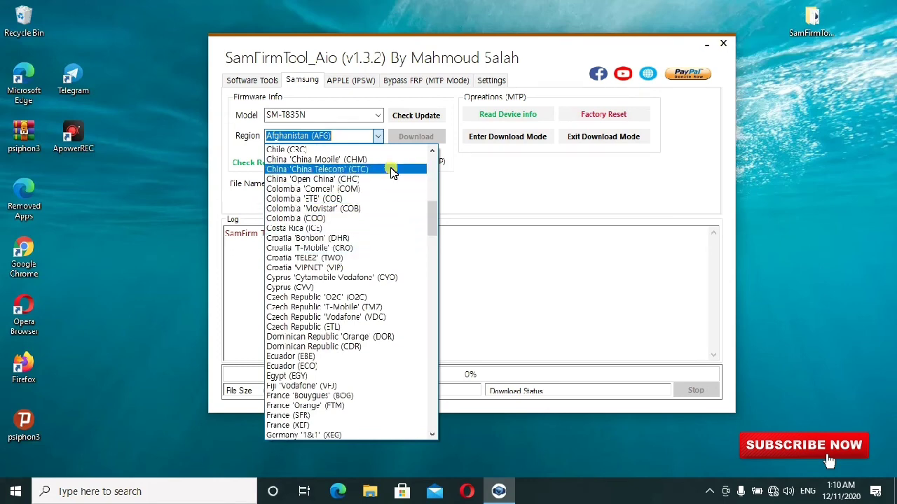
left_click(462, 181)
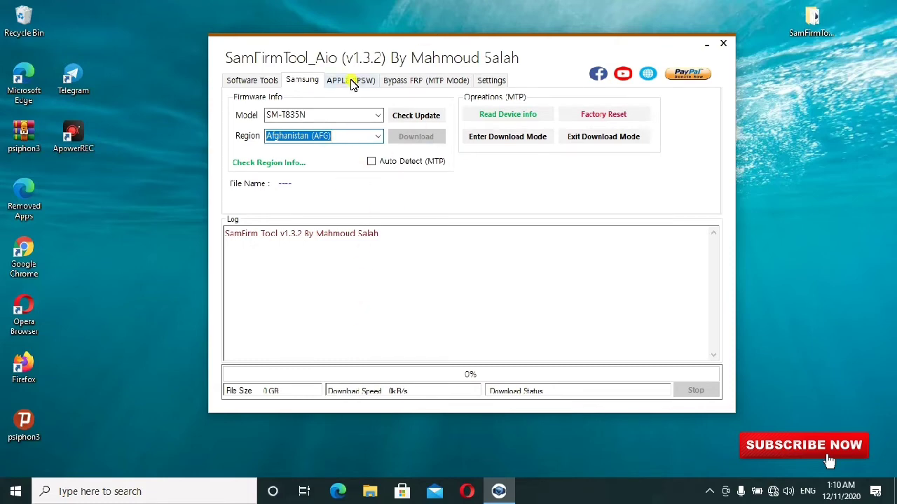
- Examine the Apple IPSW firmware options, looking through the iPad model list and switching the device type to iPod
left_click(352, 82)
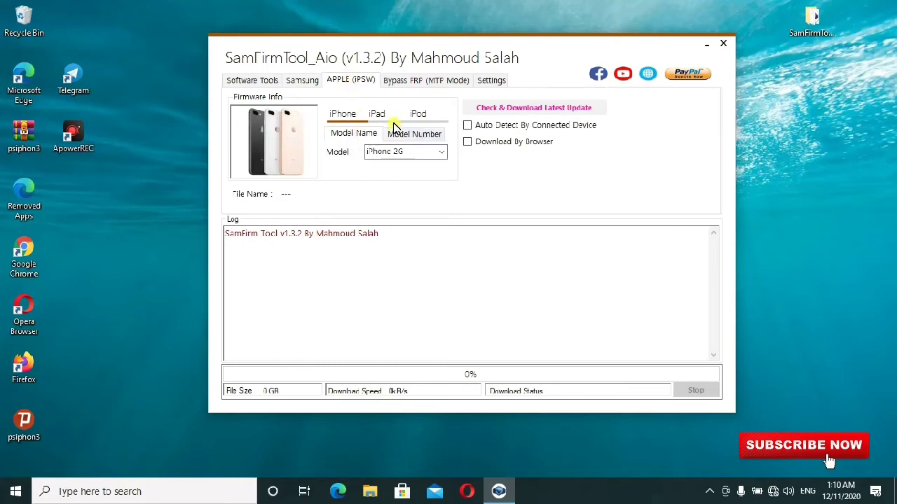
left_click(376, 114)
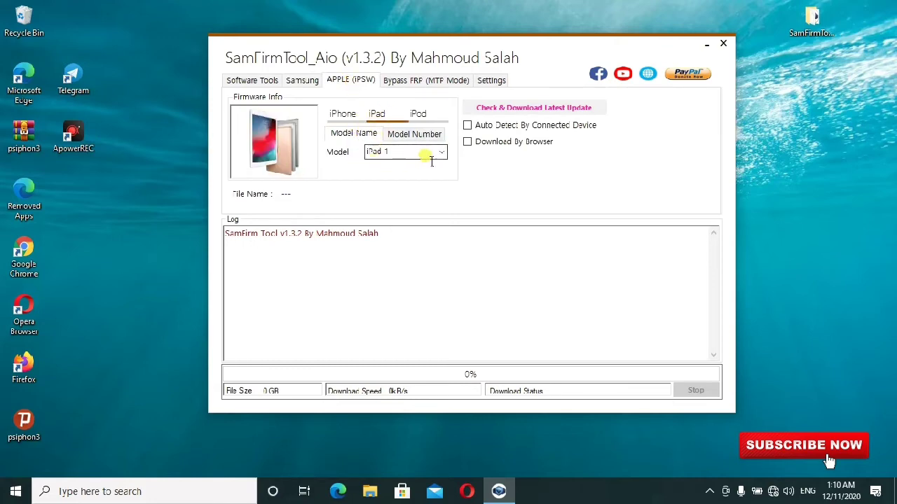
left_click(440, 154)
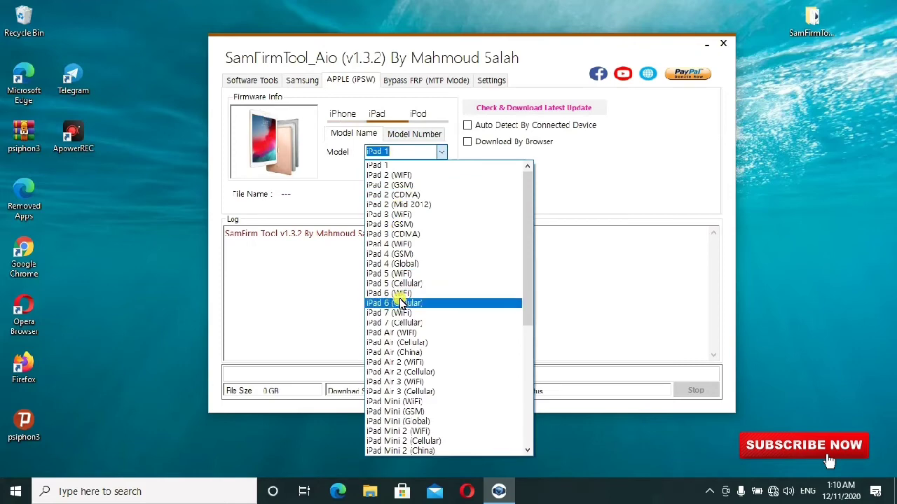
scroll(402, 302, "down", 8)
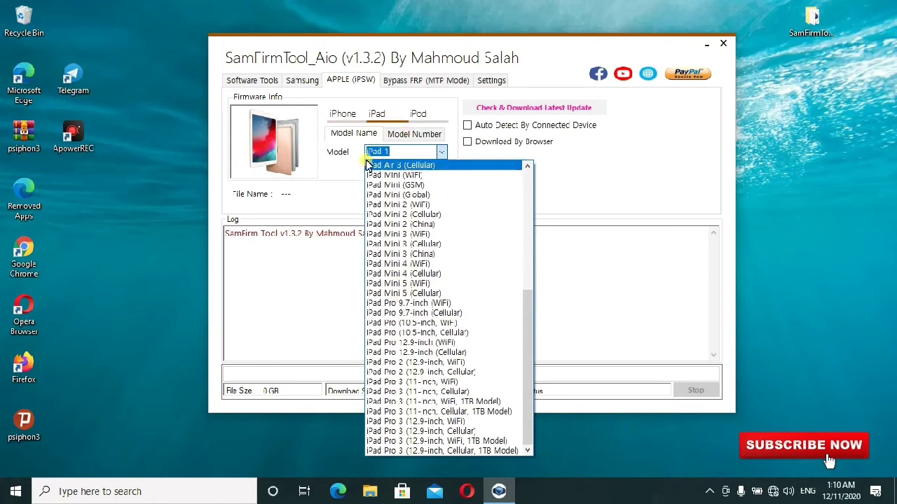
left_click(340, 202)
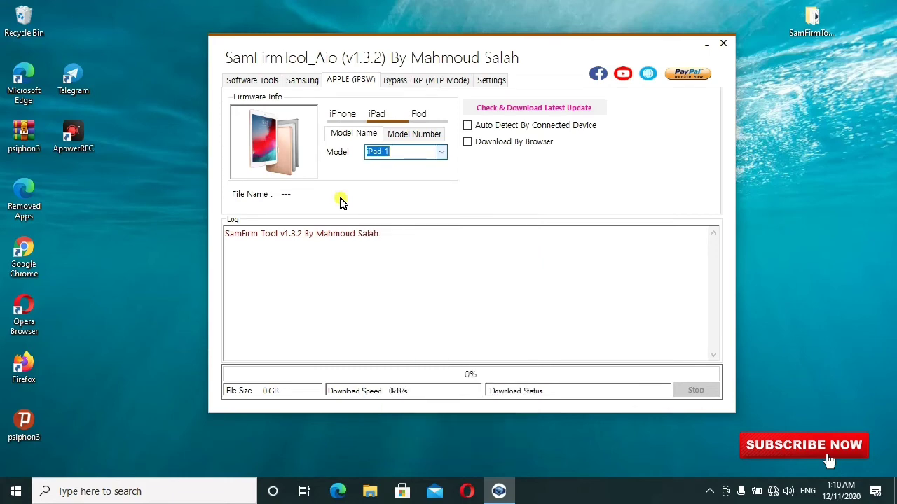
left_click(420, 114)
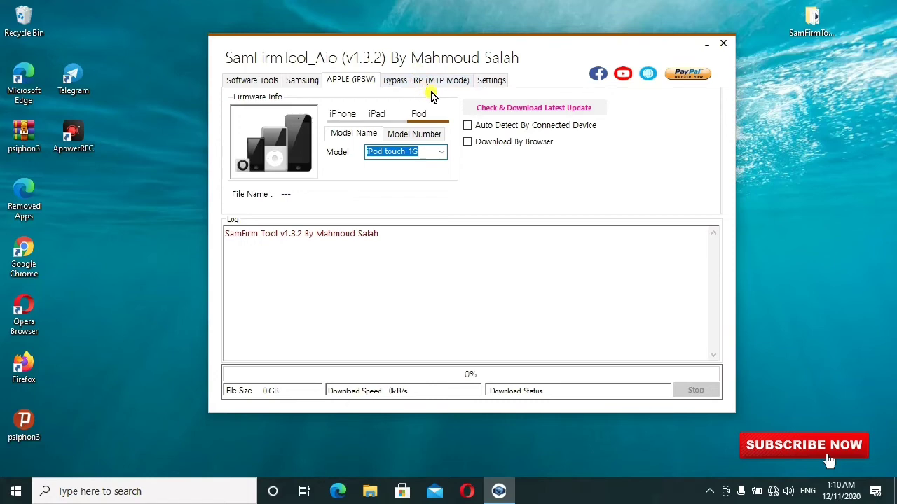
- Show the FRP bypass options for MTP mode and view the list of available bypass methods
left_click(428, 81)
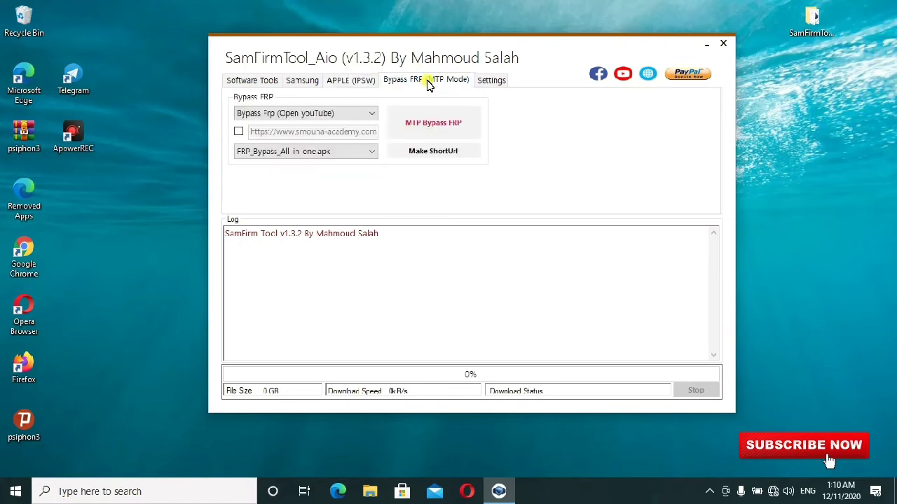
left_click(365, 117)
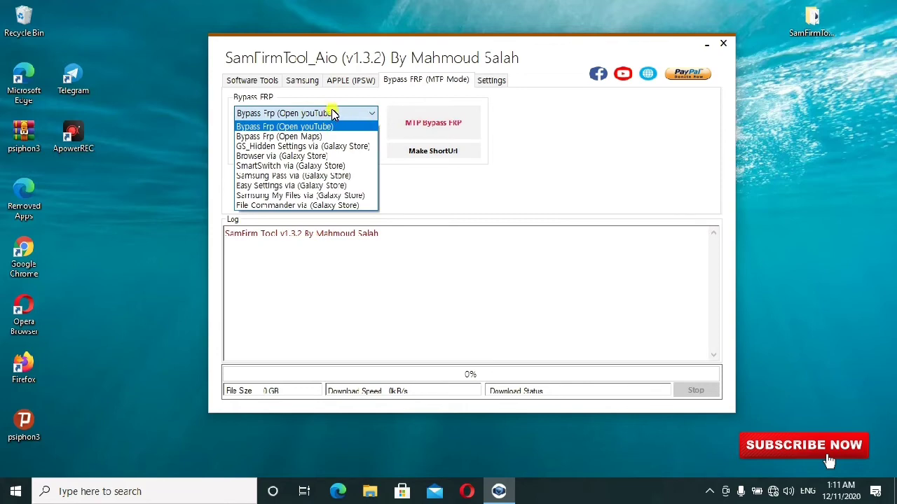